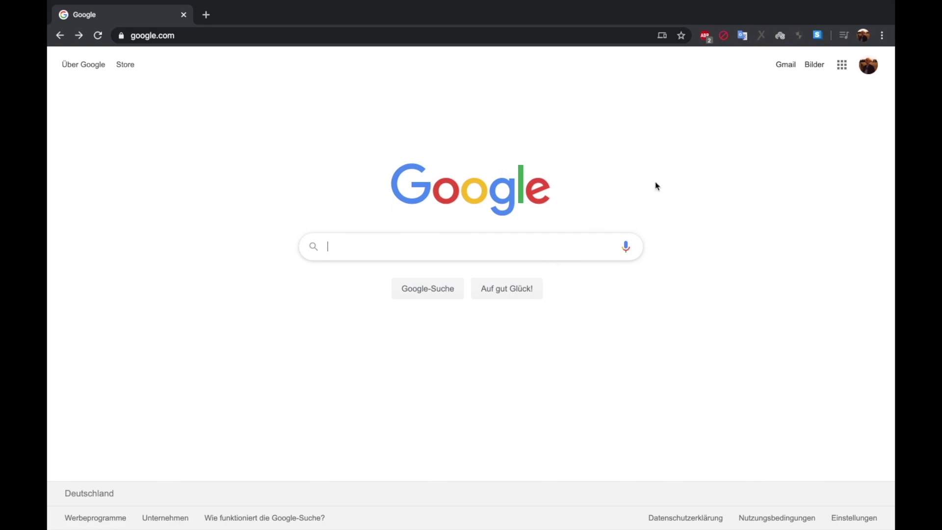
Search Google for 'yahoo finance' and open the Yahoo Finance site from the results.
type("yahoo finance")
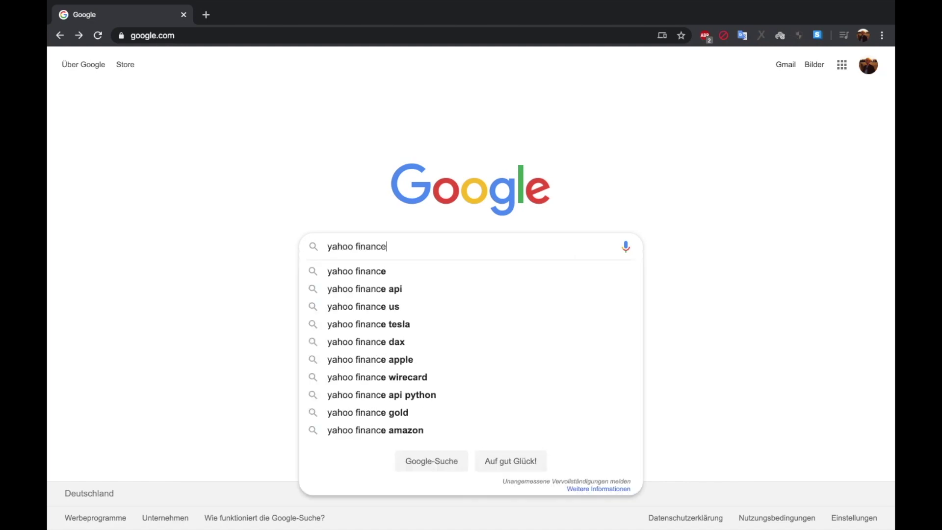
key("Return")
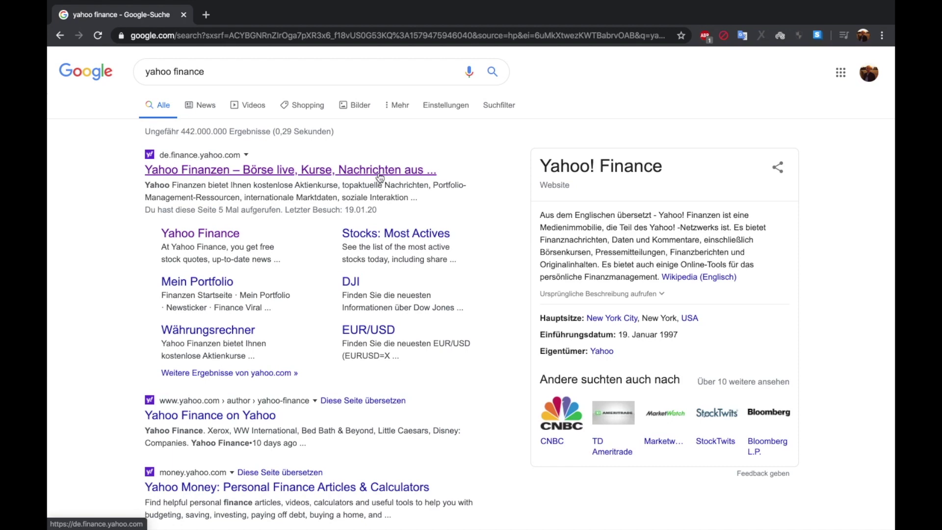
left_click(381, 176)
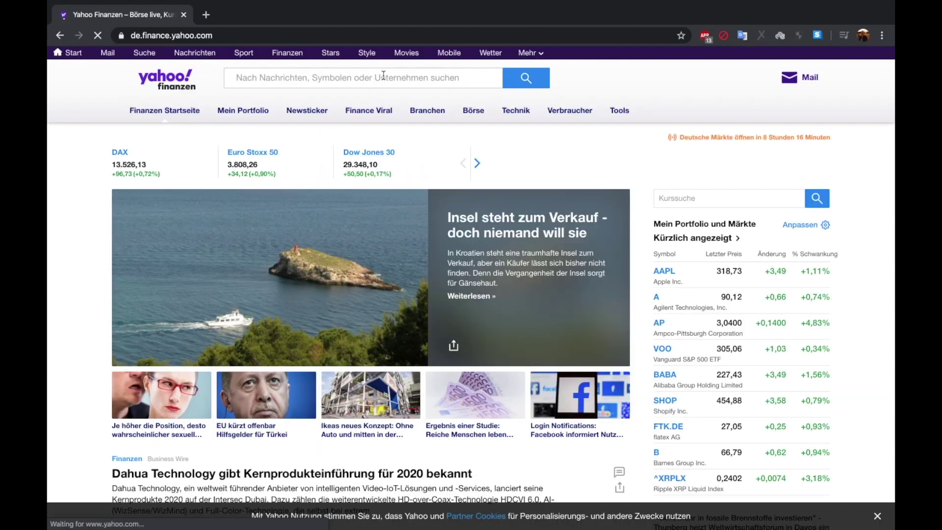
Search Yahoo Finance for 'apple' and open the Apple Inc. (AAPL) quote page.
left_click(383, 75)
type("a")
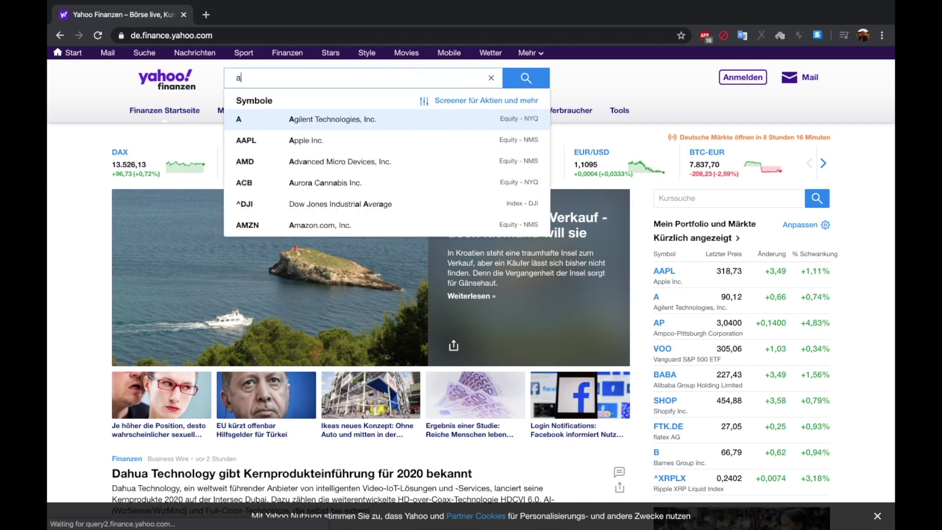
type("pple")
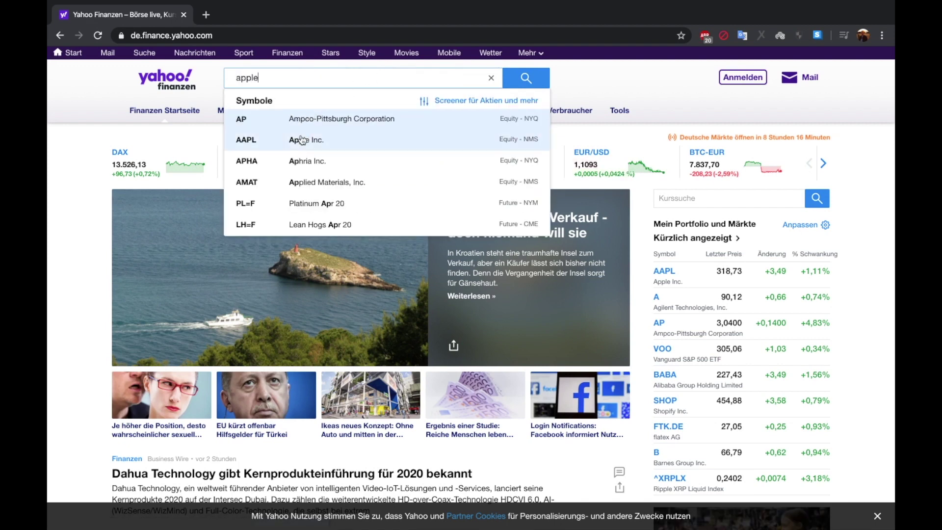
left_click(302, 140)
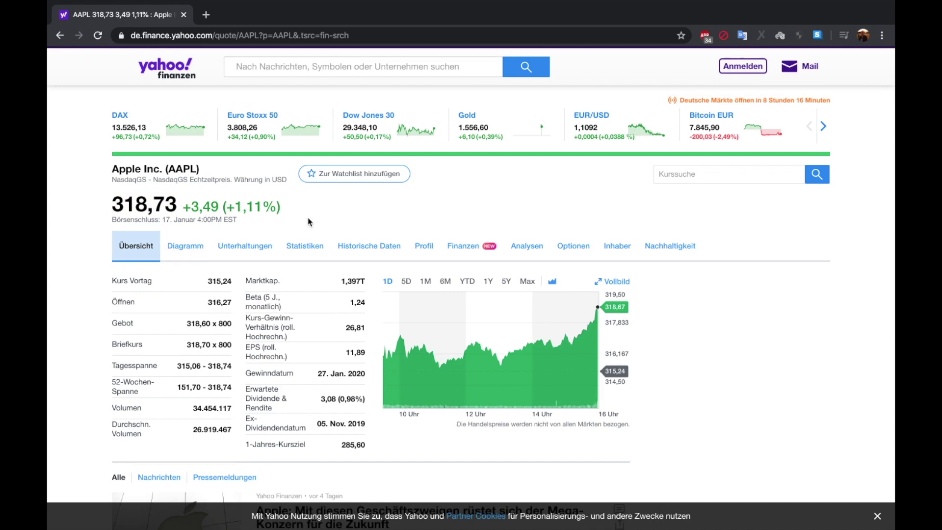
Copy the web address of the AAPL quote page.
scroll(311, 219, "up", 2)
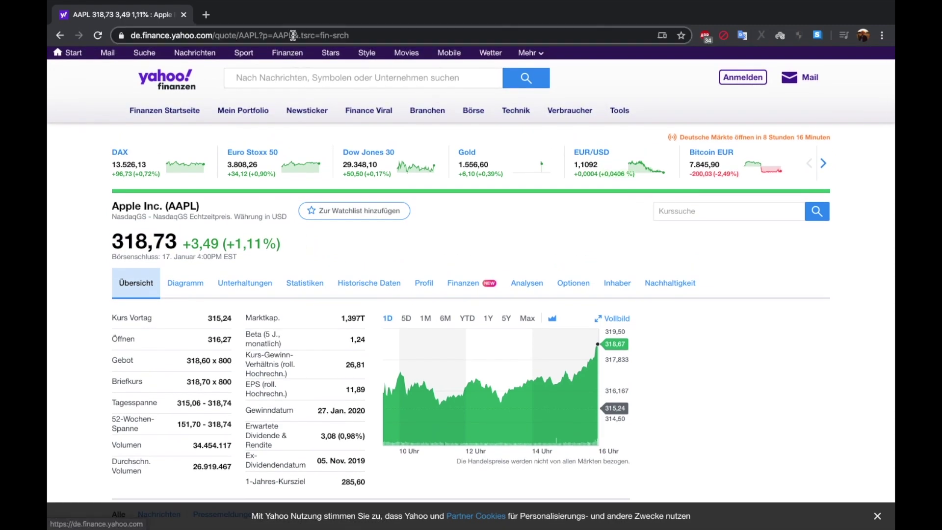
left_click(292, 36)
key("super+c")
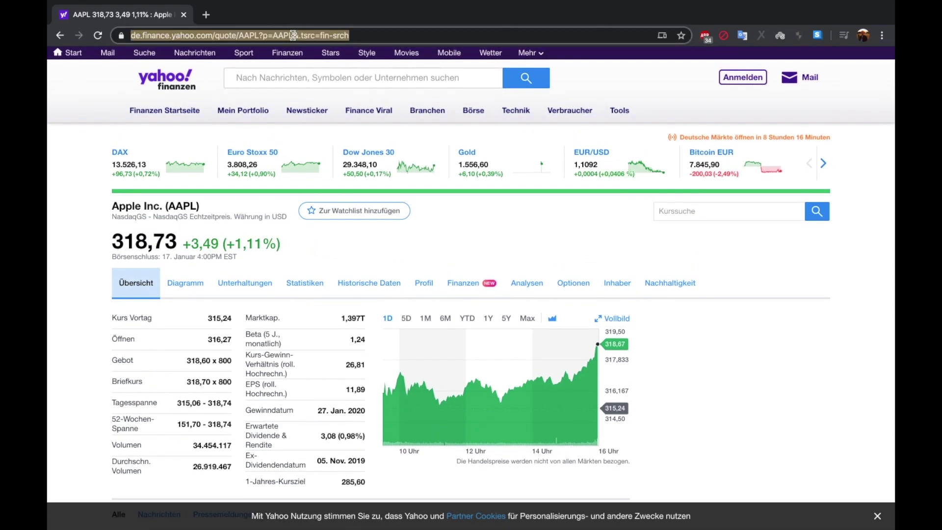
key("ctrl+Left")
key("ctrl+Right")
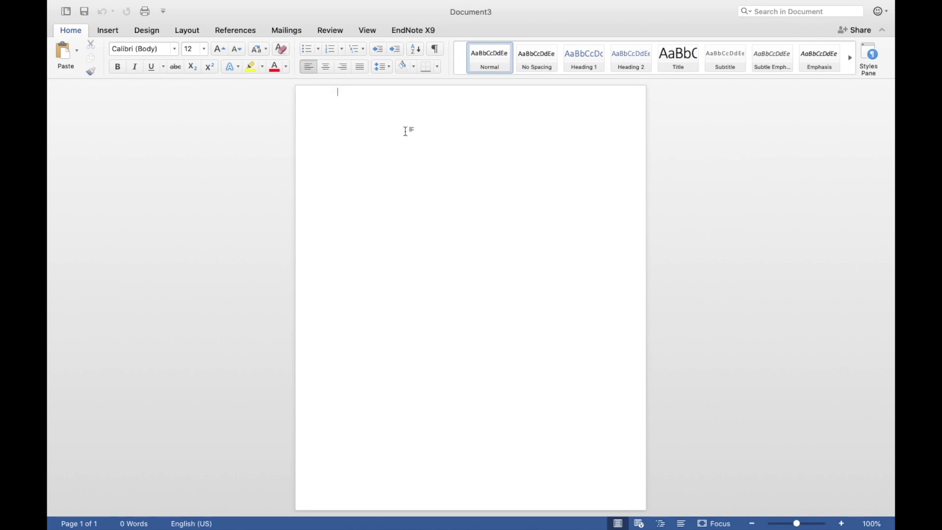
Paste the AAPL quote address into the blank Word document and add an empty line below it.
key("super+v")
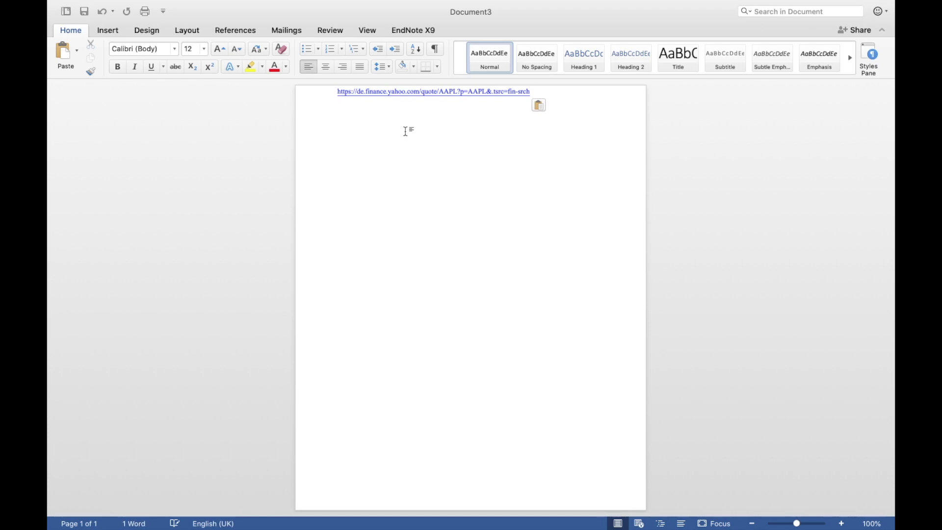
left_click(557, 95)
key("Return")
mouse_move(260, 4)
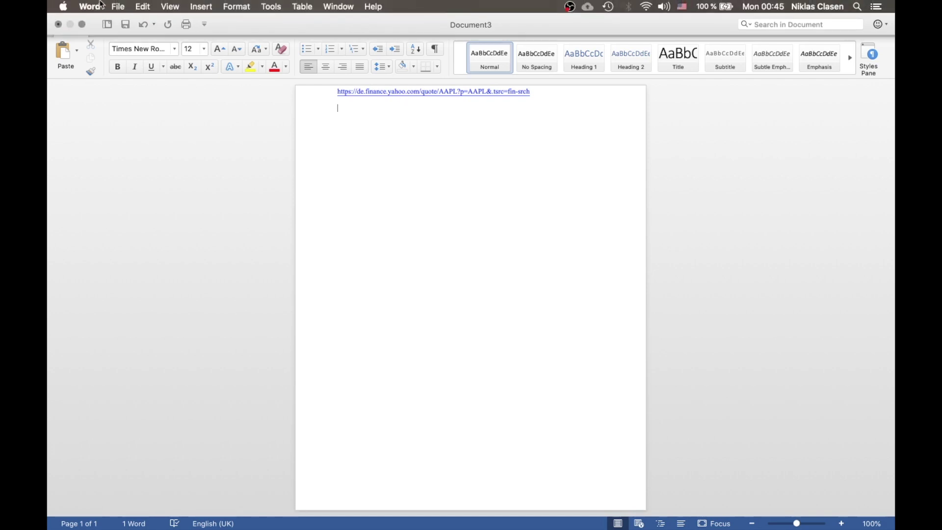
left_click(117, 6)
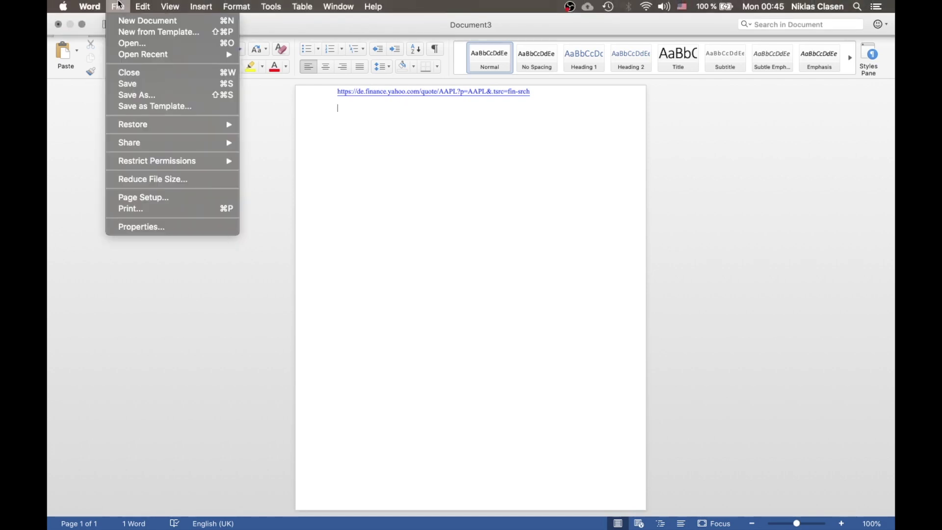
Begin saving the document as Plain Text (.txt) under the name AppleStockPrice.
left_click(173, 93)
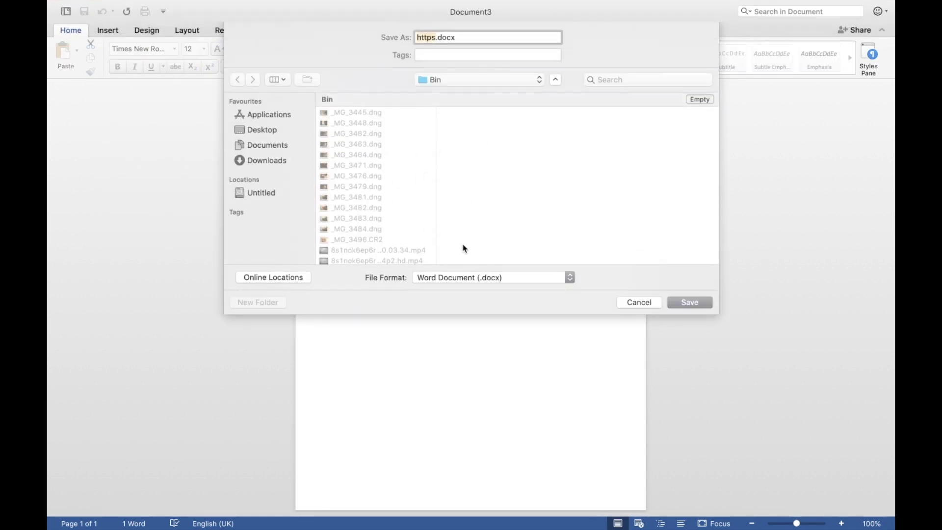
left_click(474, 277)
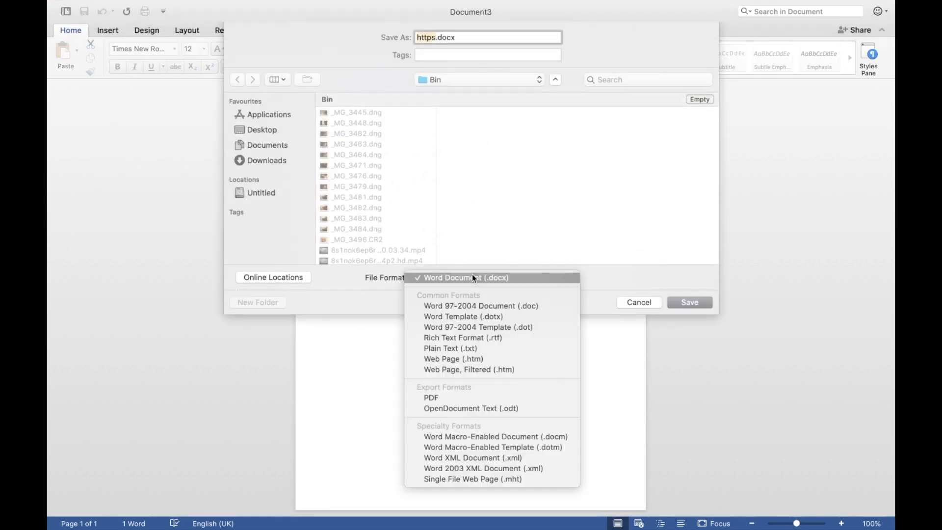
left_click(474, 348)
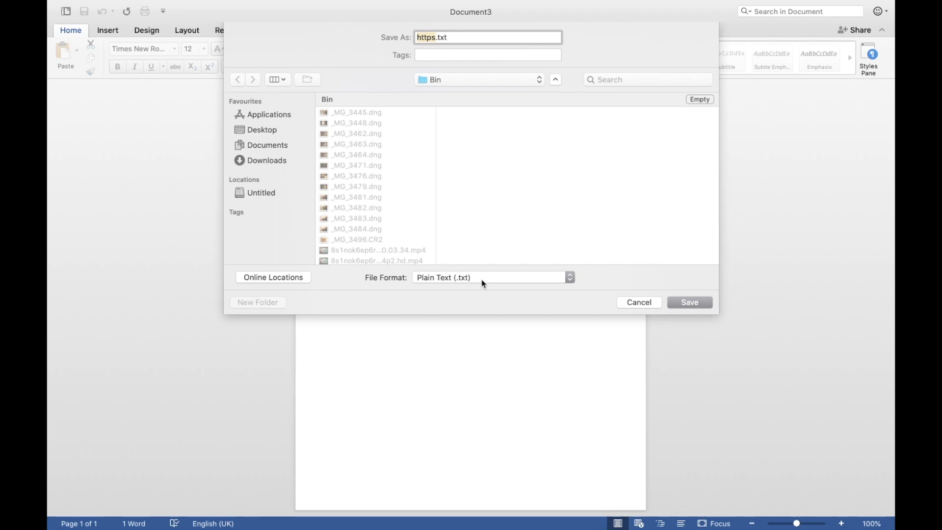
type("AppleStockPrice")
Pick the Excel Data folder on the Desktop and change the file extension from 'txt' to 'iqy'.
left_click(269, 129)
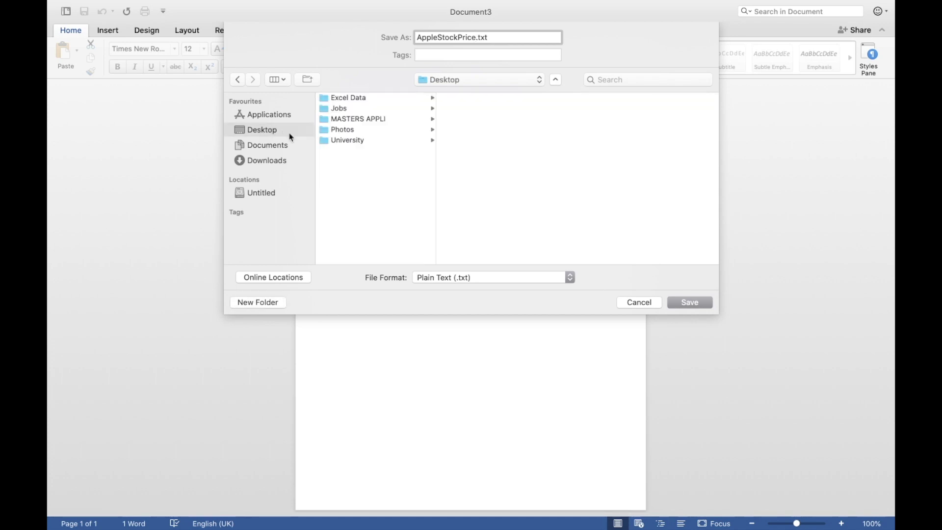
left_click(361, 102)
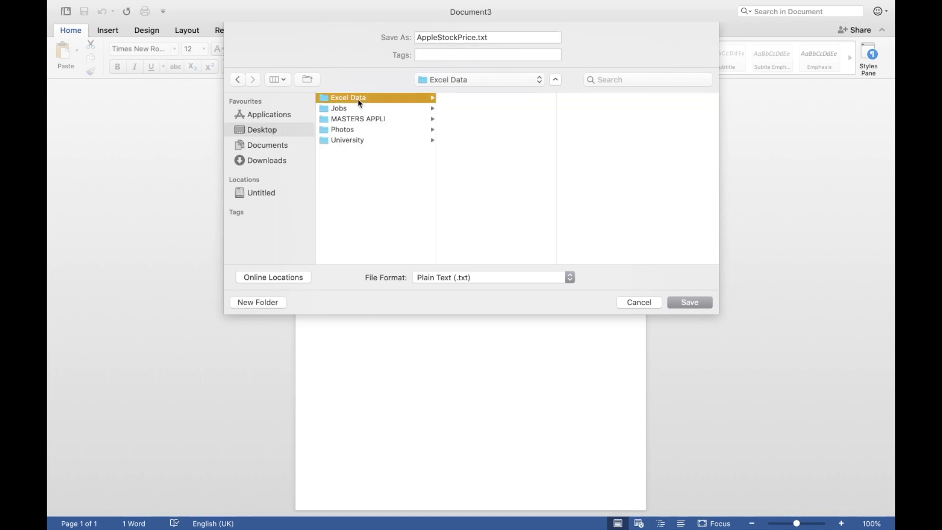
left_click(504, 41)
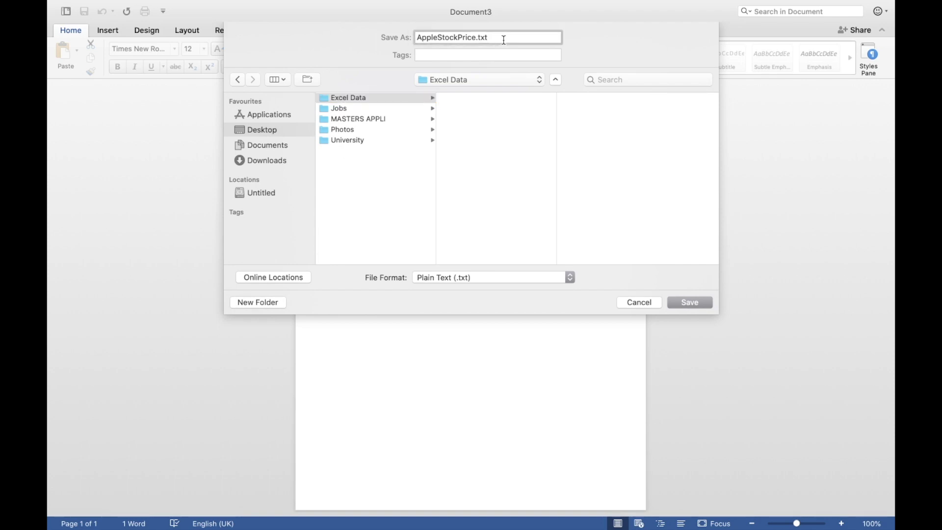
key("BackSpace")
key("BackSpace")
key("BackSpace")
type("iqy")
Save the file as AppleStockPrice.iqy, accepting the default plain-text conversion.
left_click(694, 304)
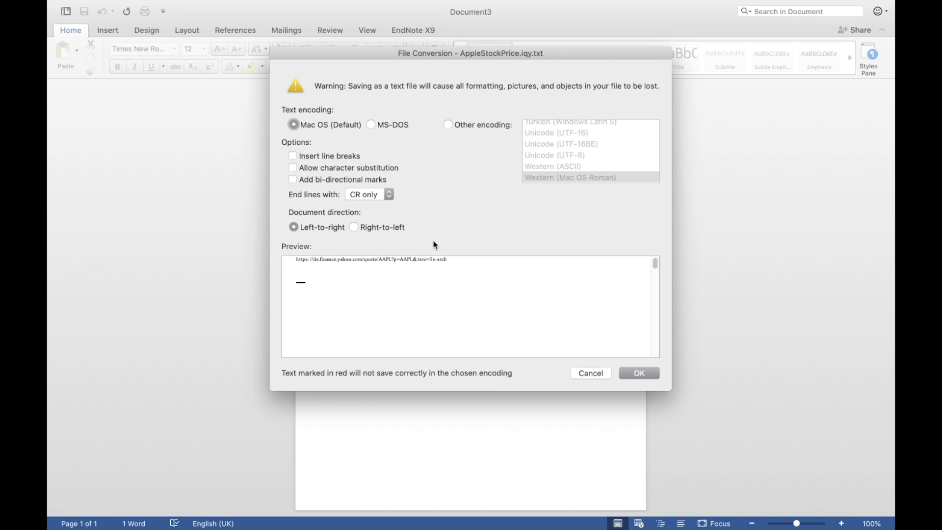
left_click(630, 378)
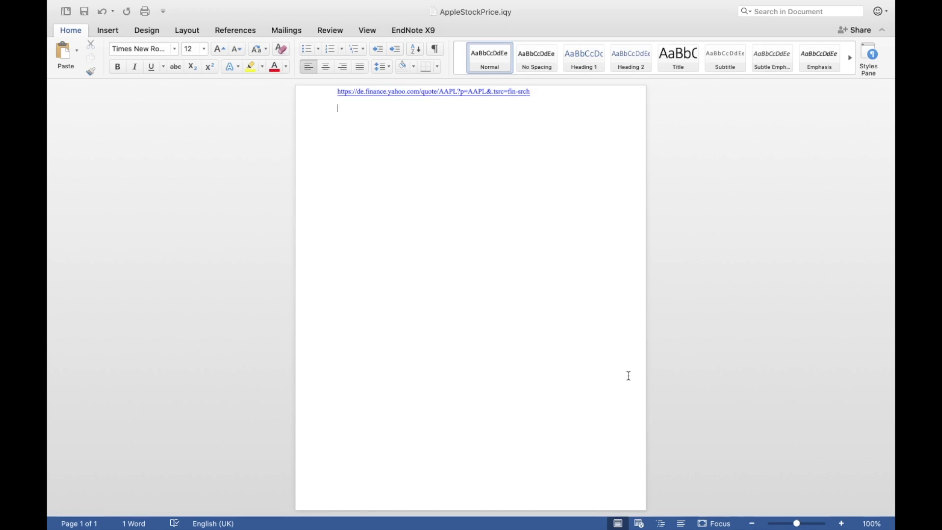
key("ctrl+Left")
Go to Excel's Workbook2 and insert a new blank worksheet, Sheet7.
key("ctrl+Right")
key("ctrl+Right")
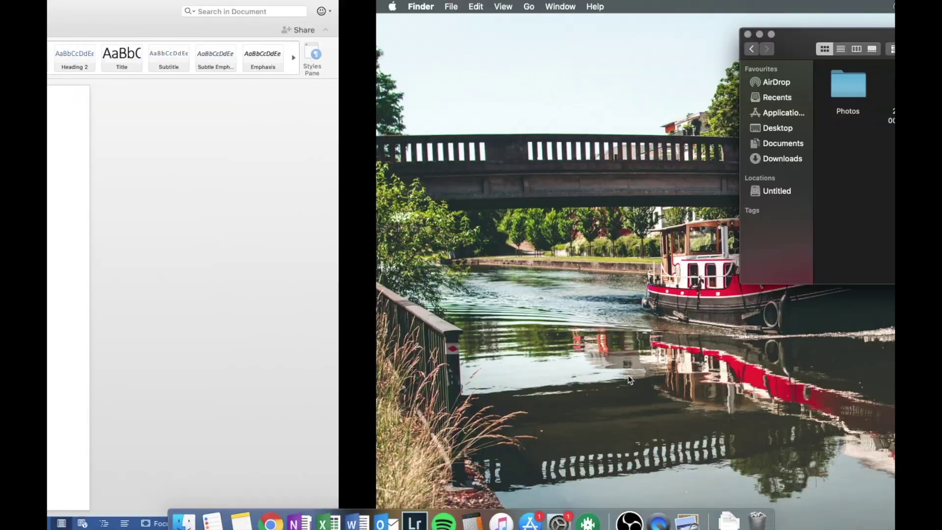
key("ctrl+Left")
key("ctrl+Left")
key("ctrl+Left")
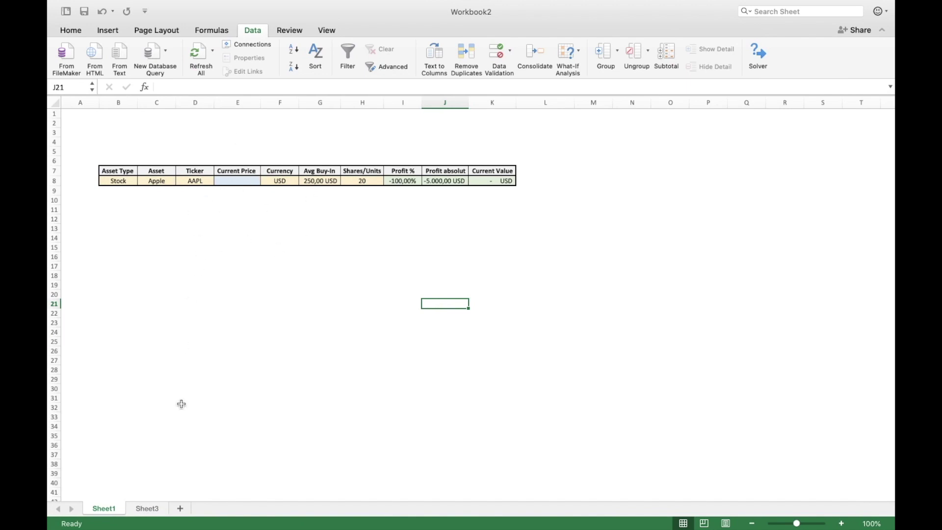
left_click(182, 509)
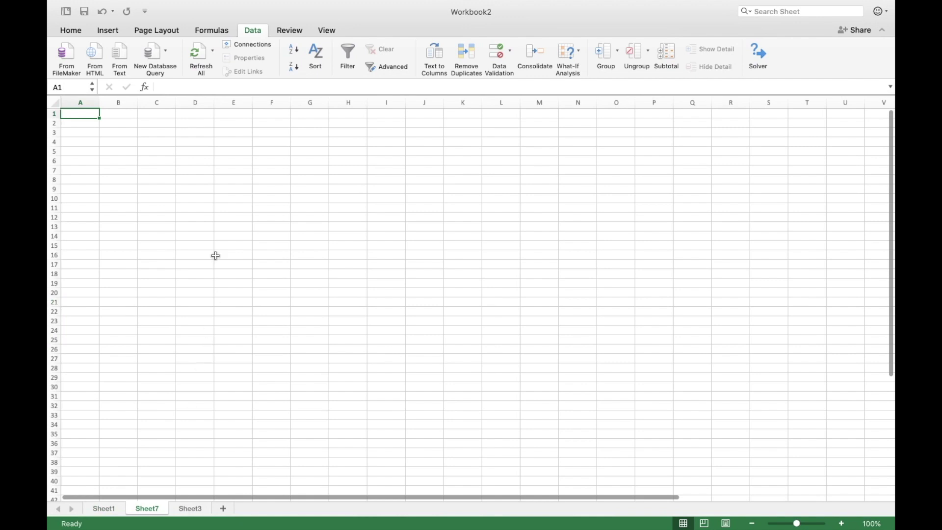
mouse_move(265, 2)
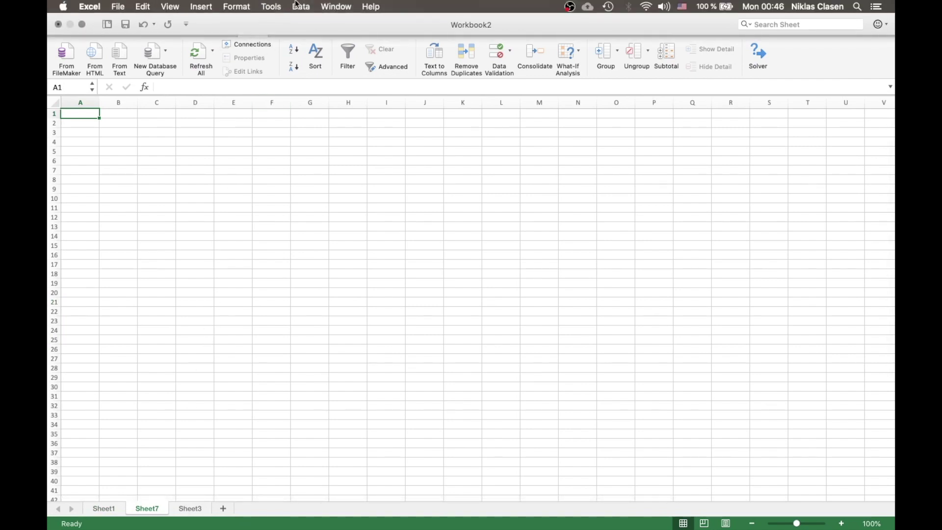
Run the saved query AppleStockPrice.iqy from Desktop > Excel Data using Get External Data.
left_click(299, 6)
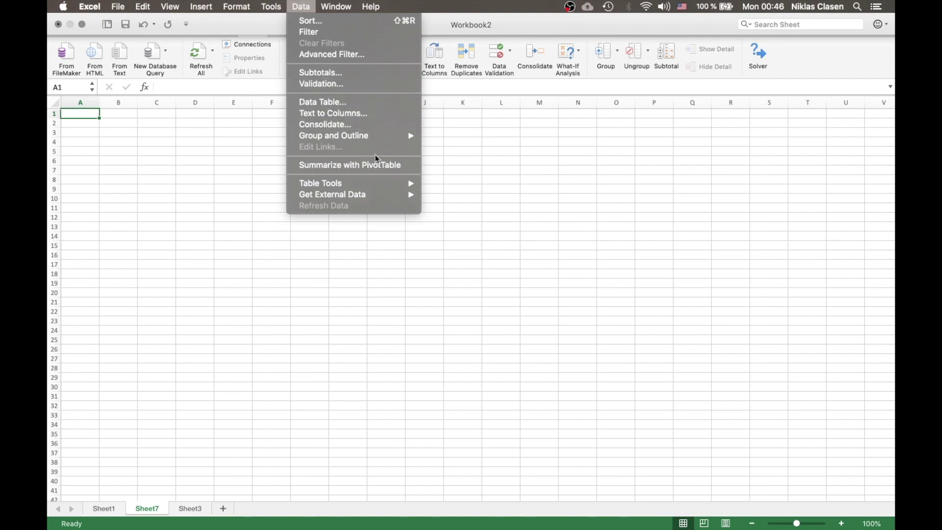
mouse_move(388, 194)
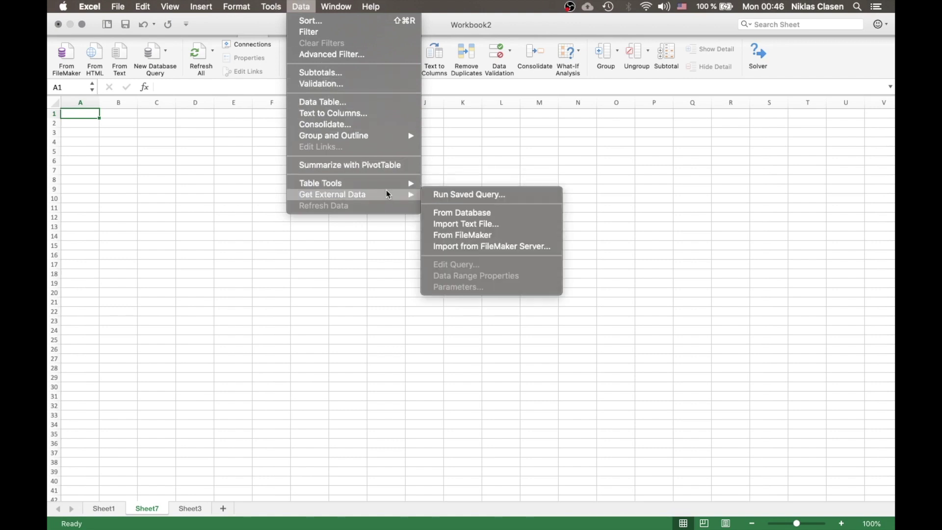
left_click(439, 195)
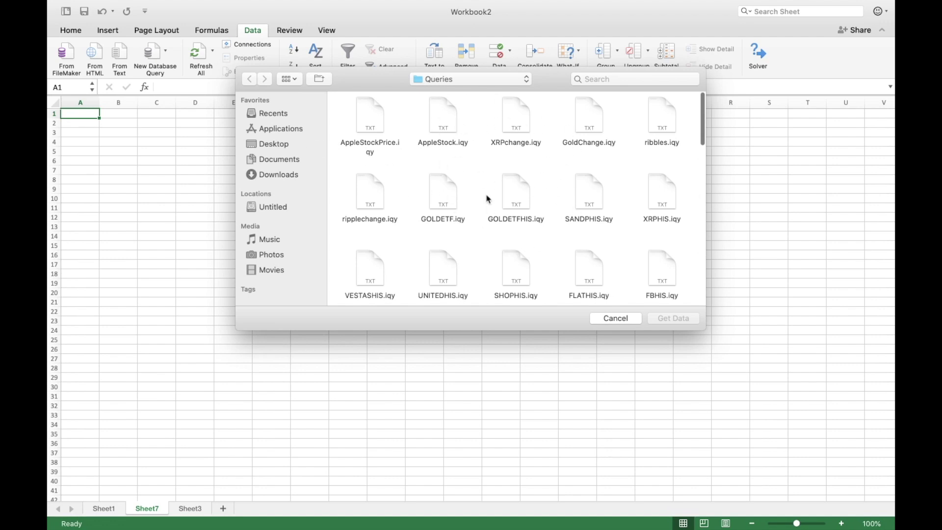
left_click(282, 147)
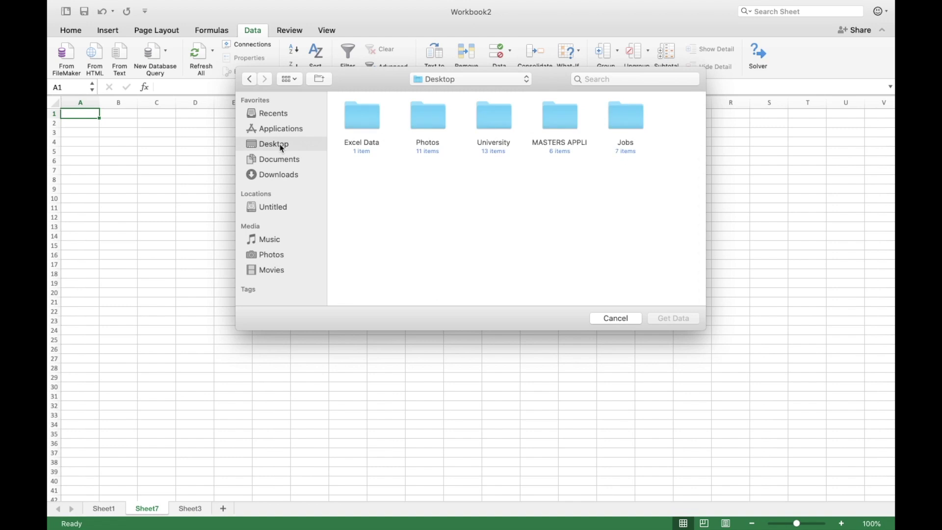
double_click(362, 115)
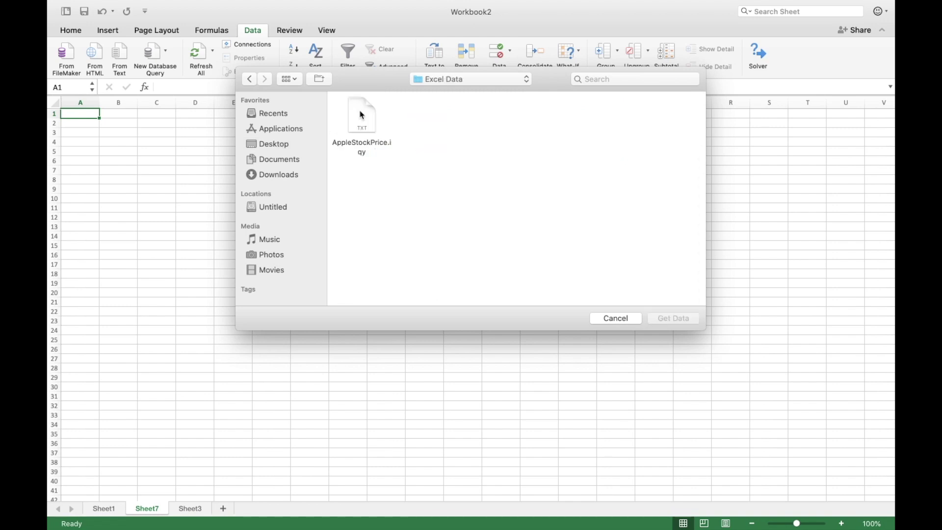
left_click(362, 115)
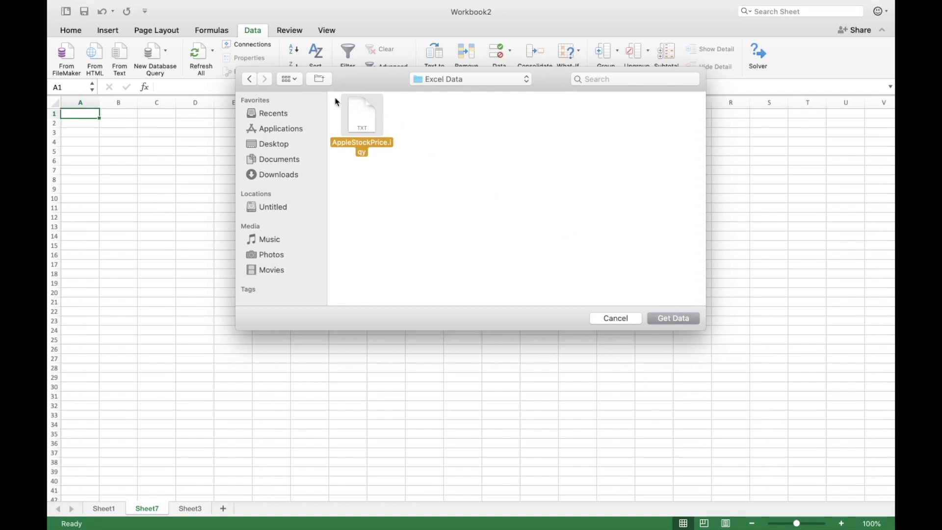
left_click(679, 320)
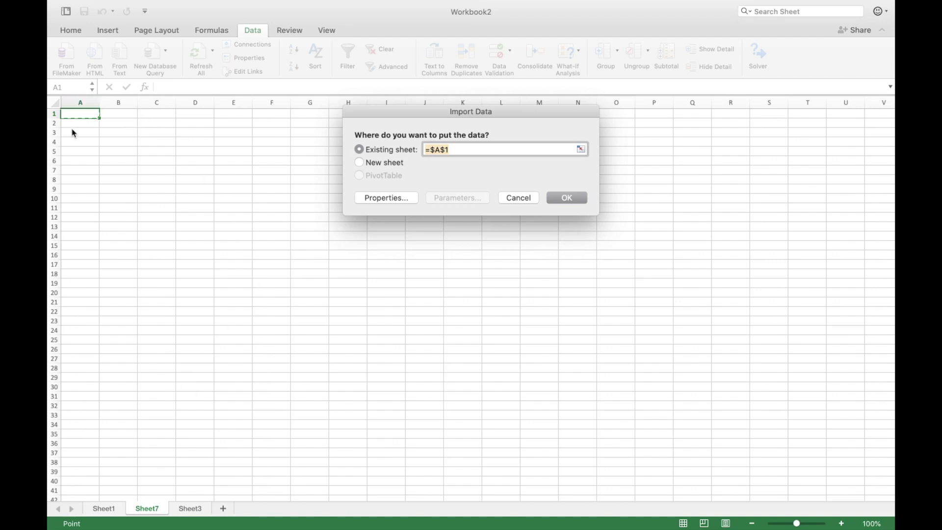
Confirm the import into the existing sheet at =$A$1, filling Sheet7 with AAPL quote data.
left_click(579, 198)
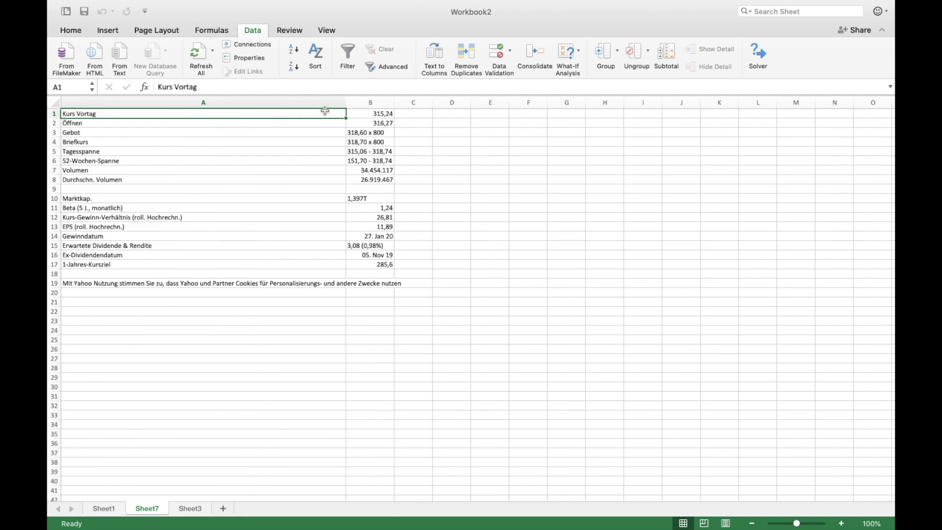
Select the Öffnen and Gebot rows of the imported quote data.
left_click_drag(146, 123, 375, 123)
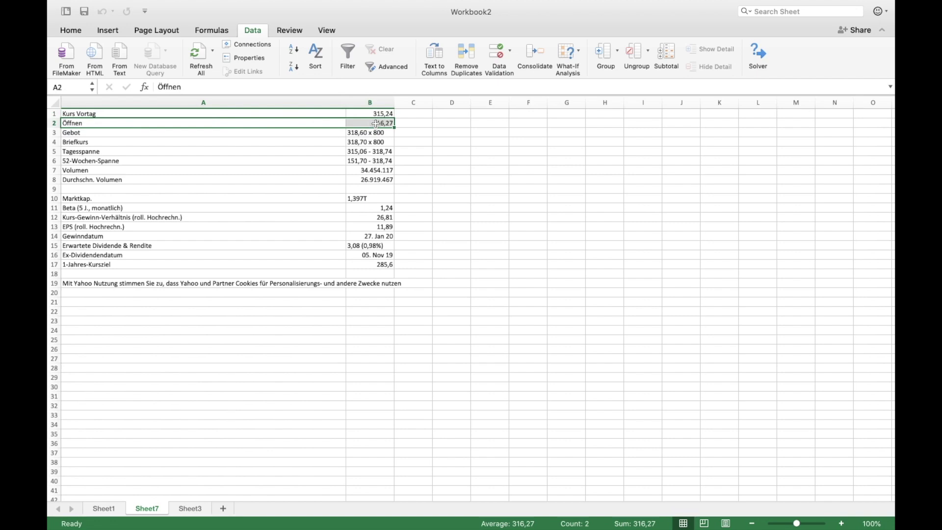
left_click_drag(327, 132, 368, 143)
left_click(451, 193)
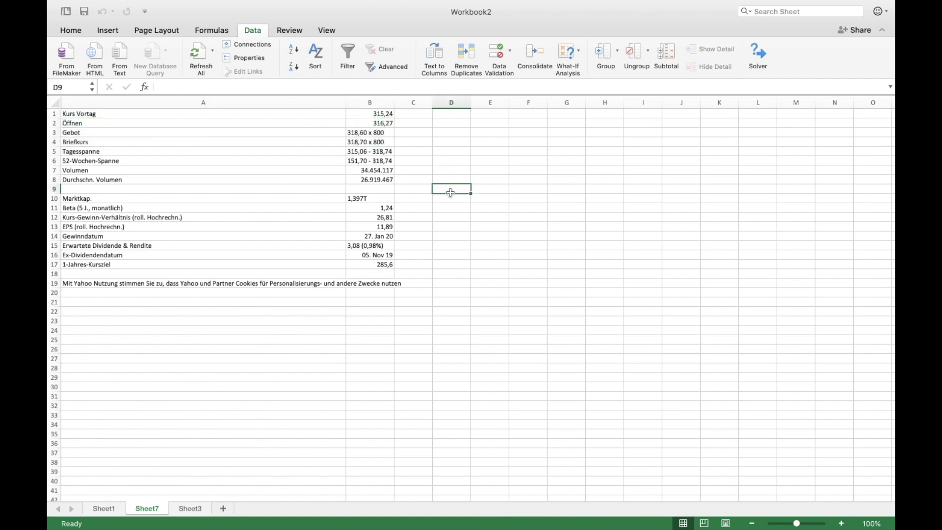
Enter =Sheet7!B3 in Sheet1's Current Price cell E8, which shows 318,60 x 800.
left_click(114, 508)
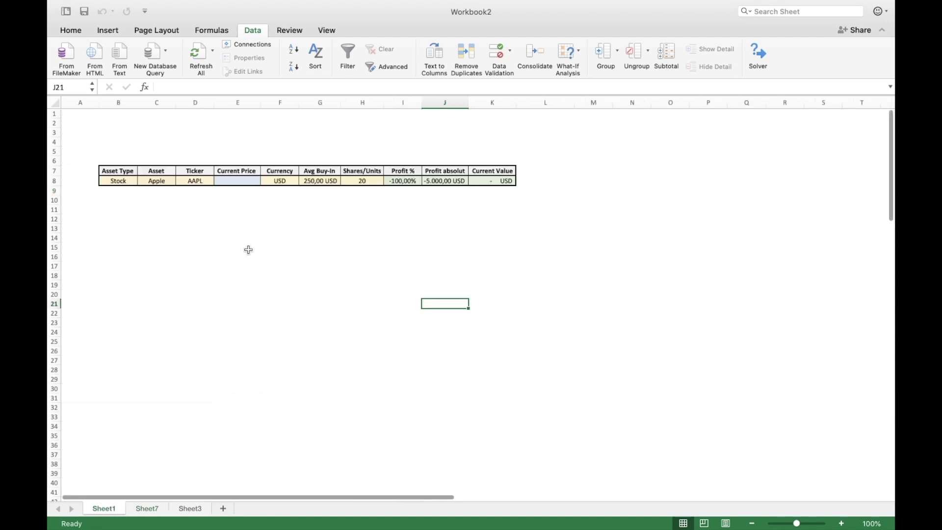
left_click(248, 185)
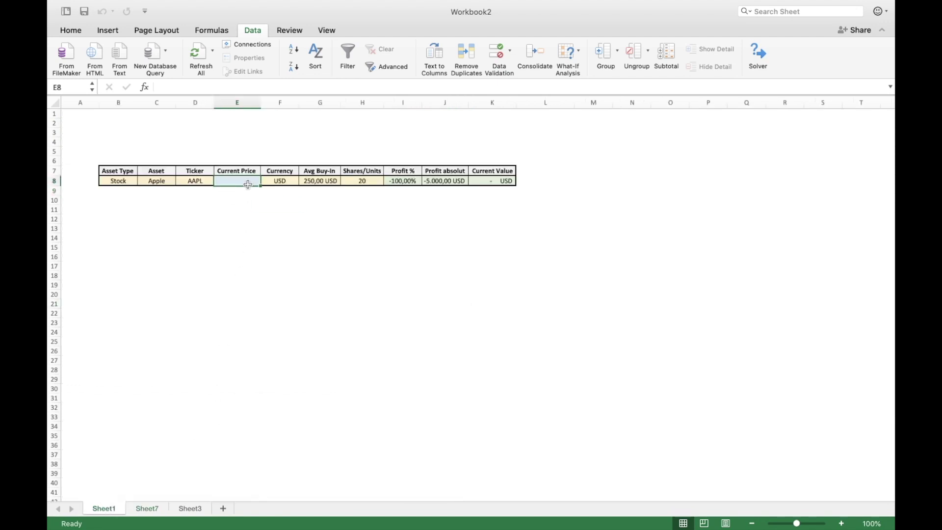
type("=")
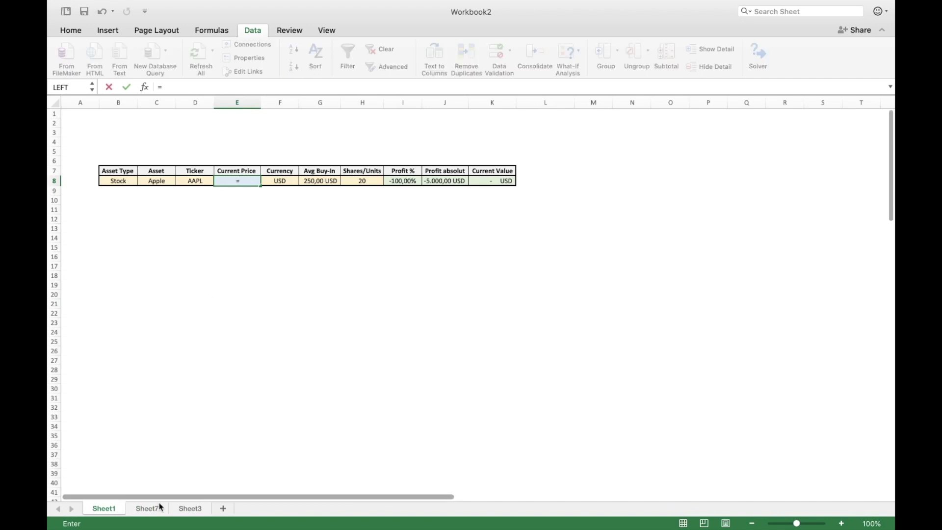
left_click(159, 508)
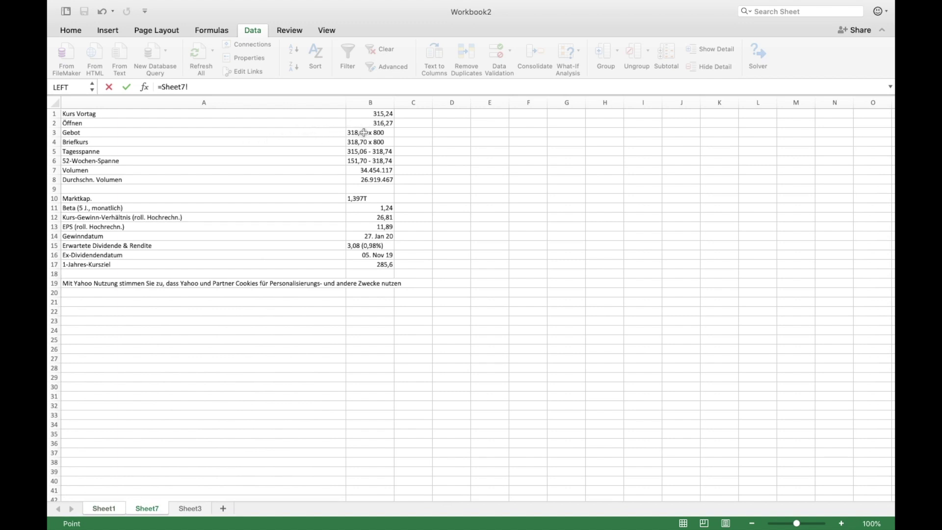
left_click(363, 132)
key("Return")
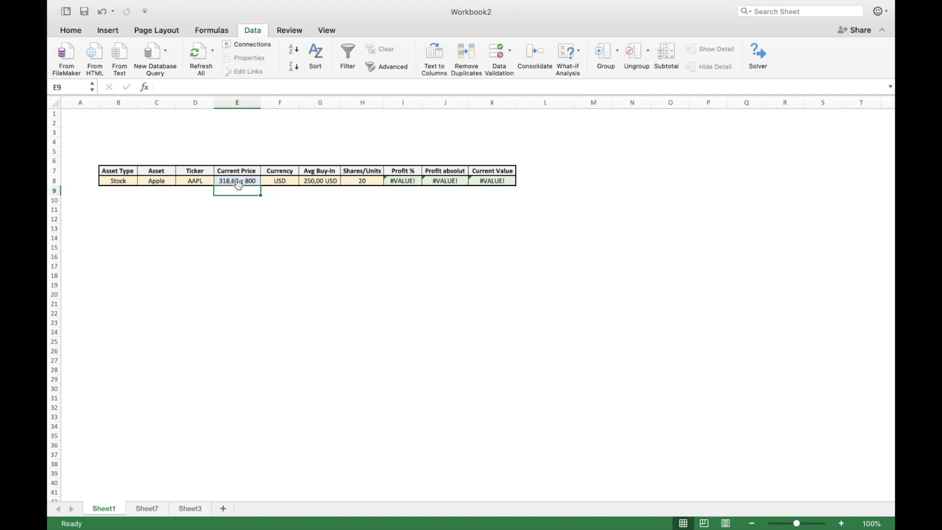
left_click(243, 182)
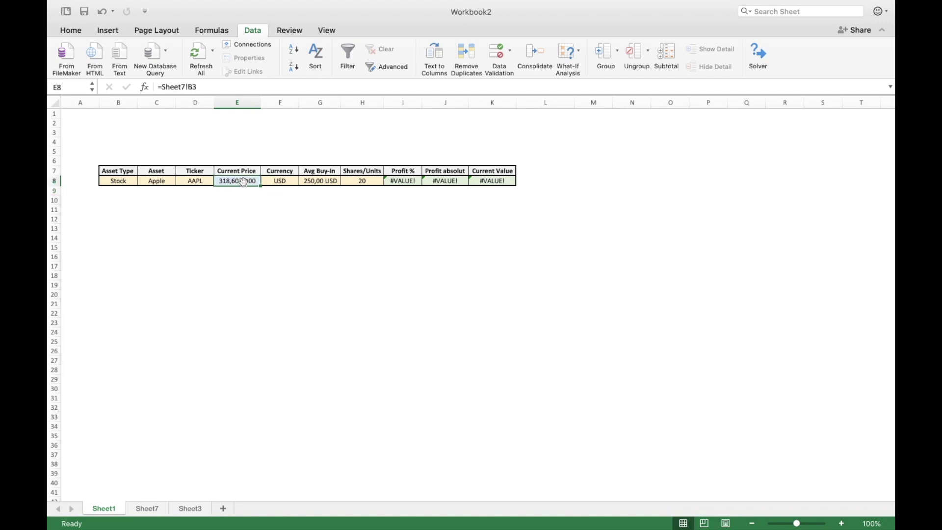
Wrap E8's bid reference in =LEFT(Sheet7!B3;7) so Current Price shows 318,60.
left_click(180, 87)
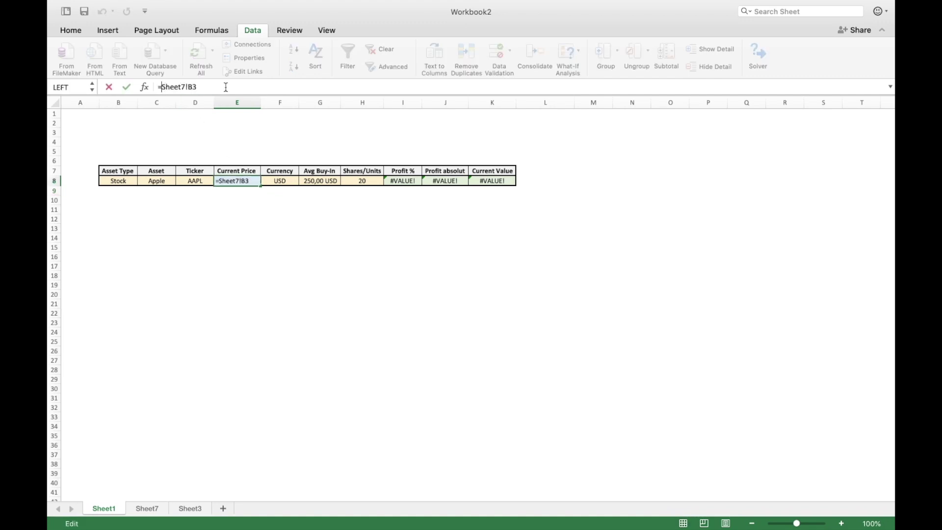
type("LEFY")
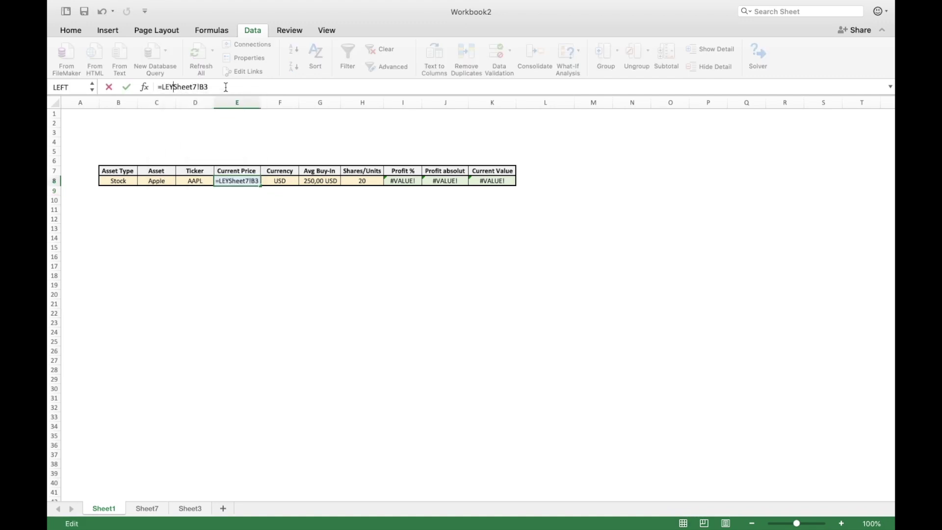
key("BackSpace")
type("T(")
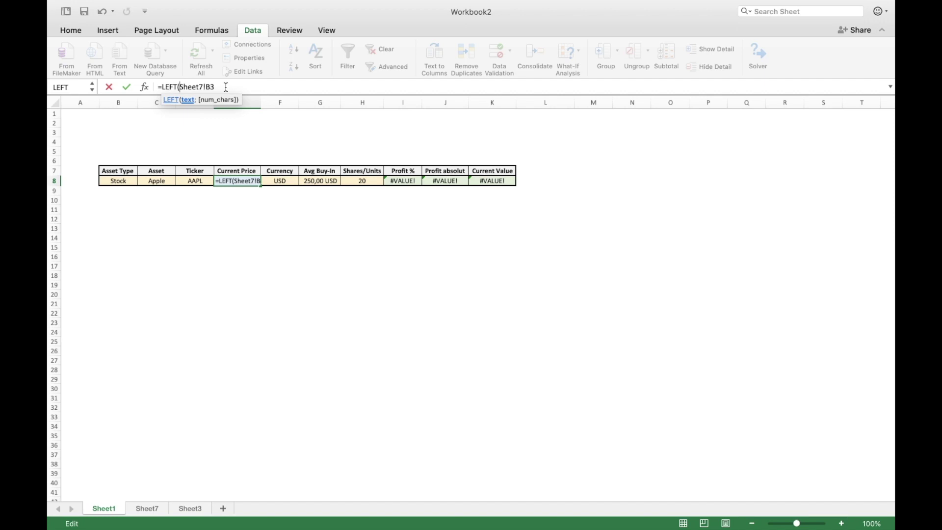
left_click(227, 87)
type(";7)")
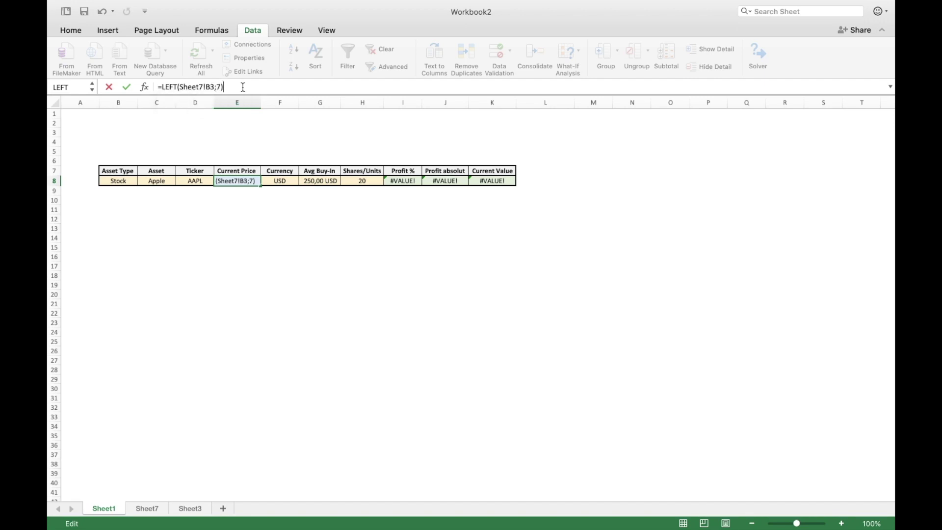
key("Return")
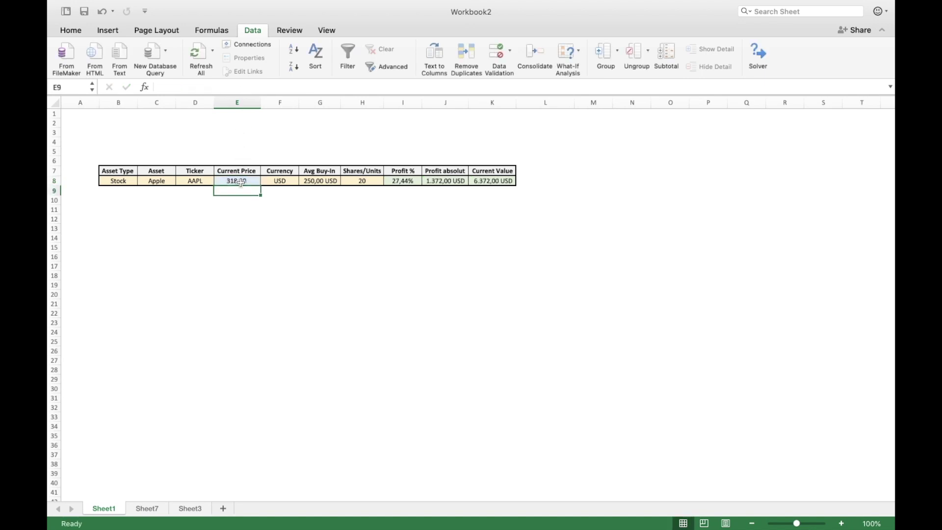
left_click(240, 183)
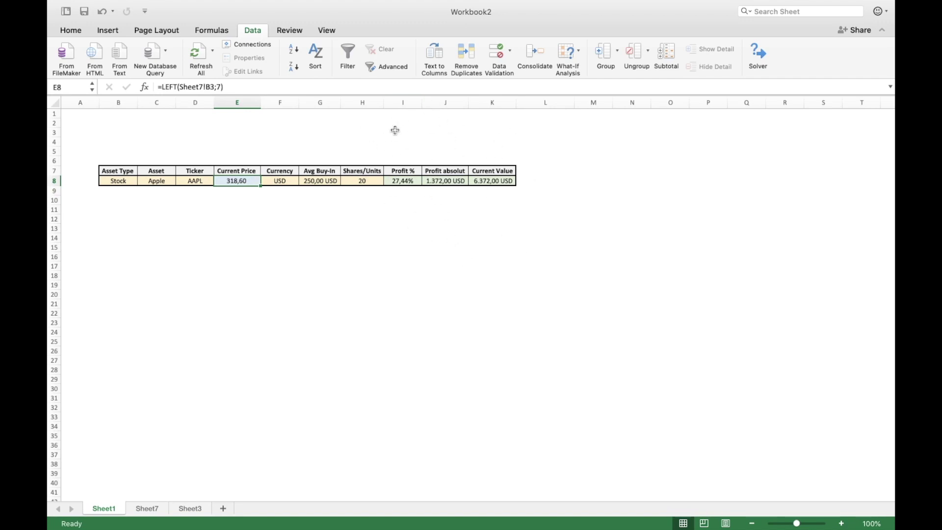
left_click(279, 244)
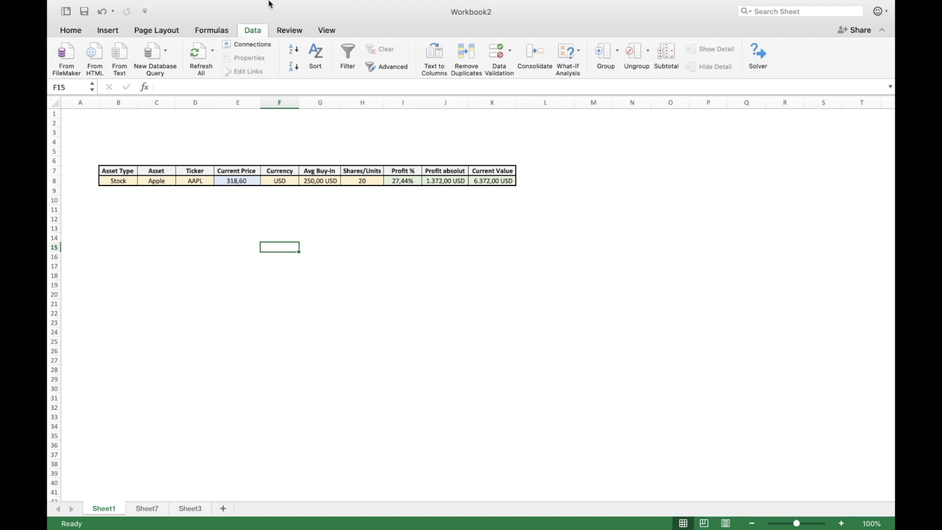
left_click(205, 60)
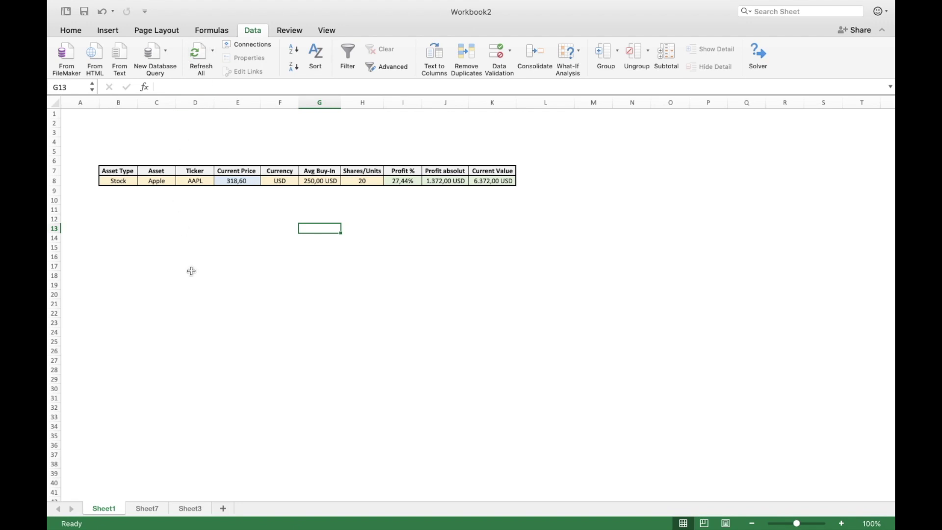
Go to Sheet3 to view the seven-step guide for importing and refreshing web data.
left_click(189, 508)
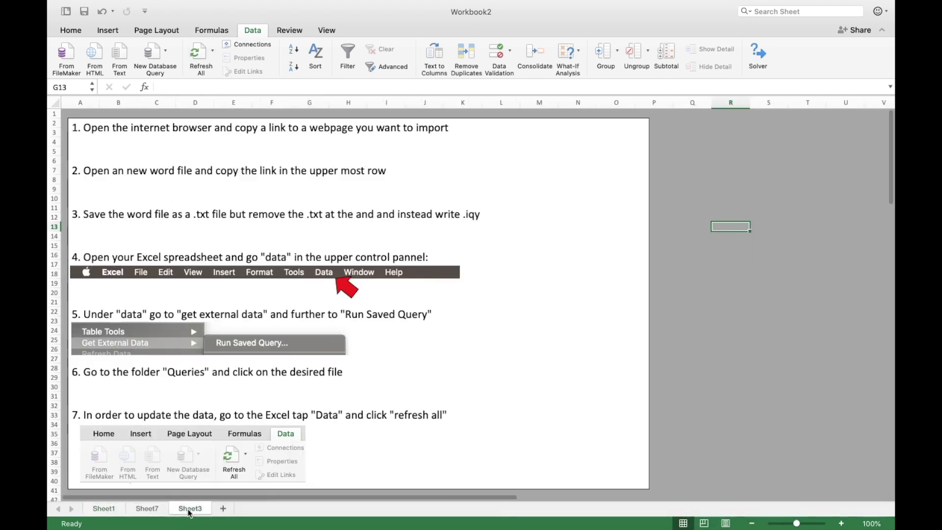